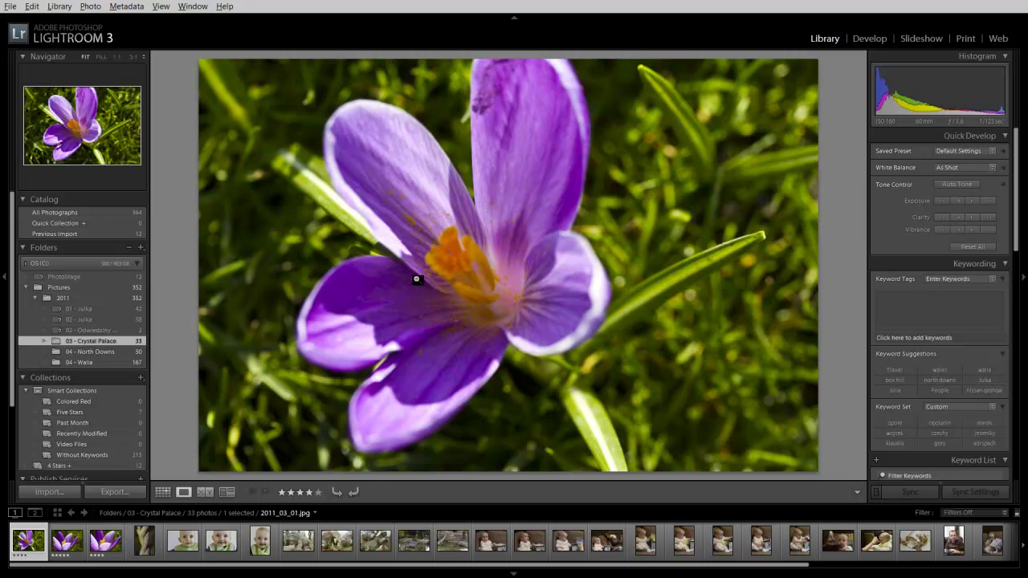
- Select the photo 2011_03_02.jpg in the 03 - Crystal Palace folder and check its available external editing commands
key("Right")
key("Right")
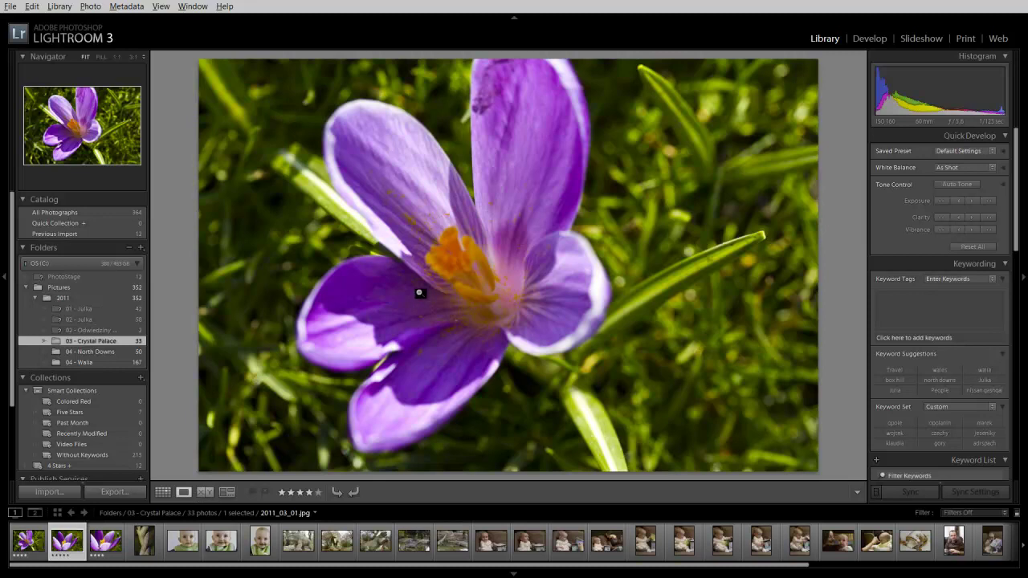
key("Left")
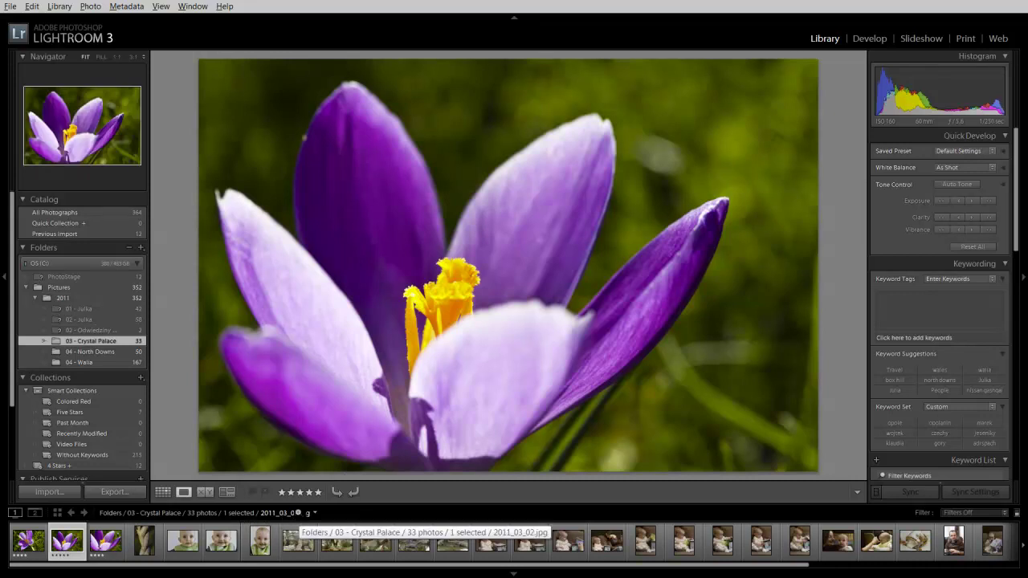
left_click(91, 8)
mouse_move(169, 95)
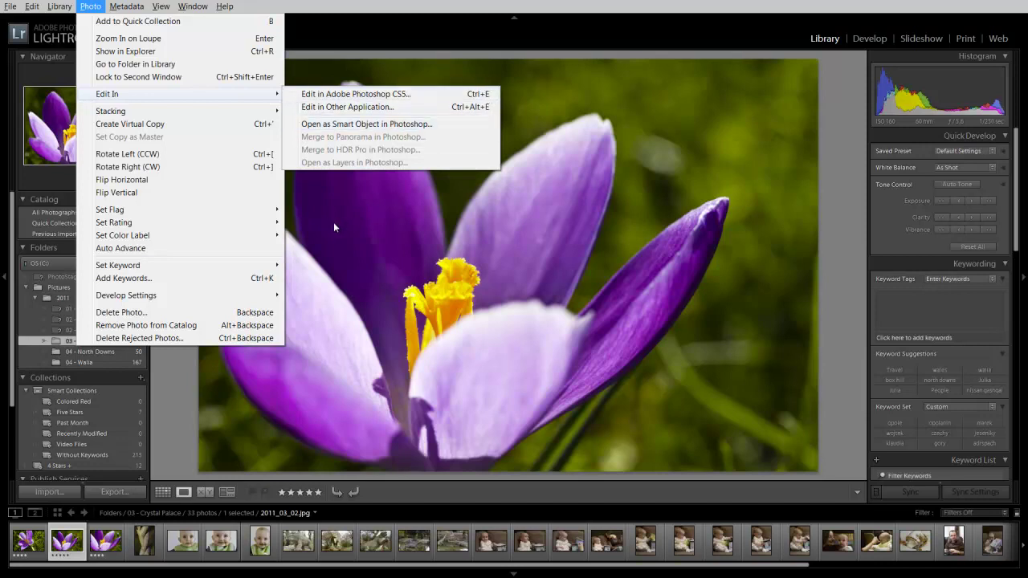
- Open the preferences and display the External Editing settings
mouse_move(32, 5)
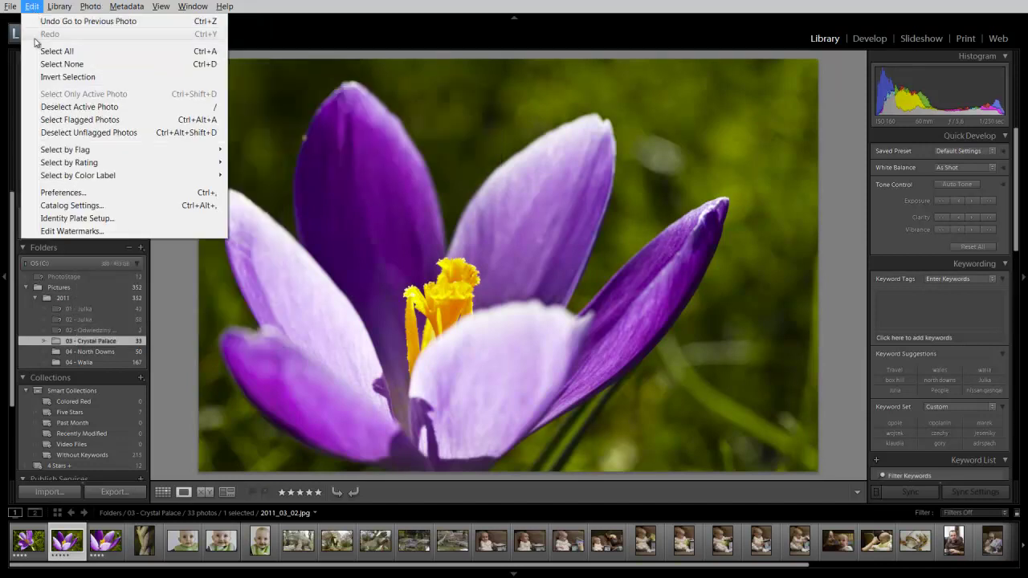
left_click(82, 194)
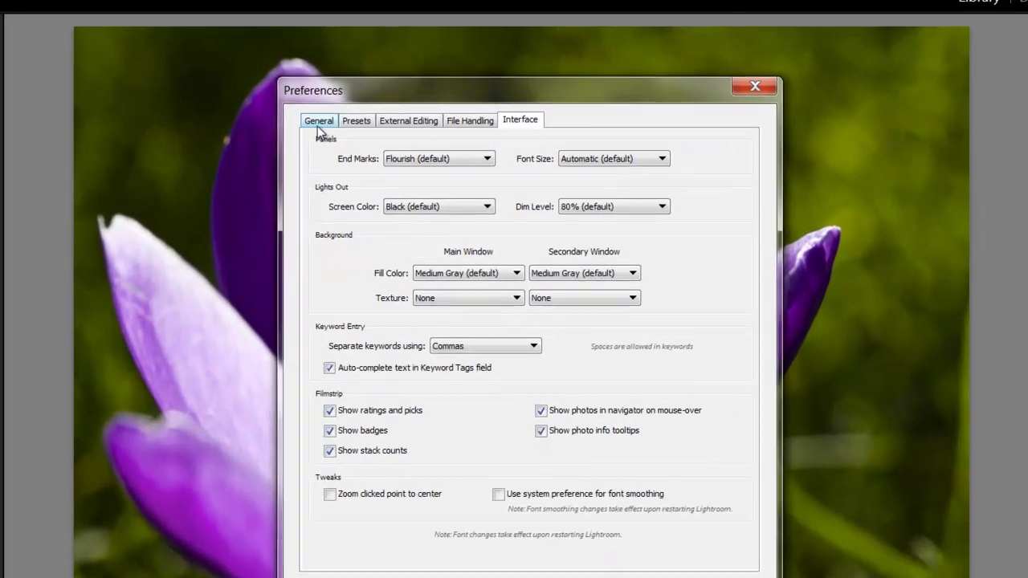
left_click(319, 122)
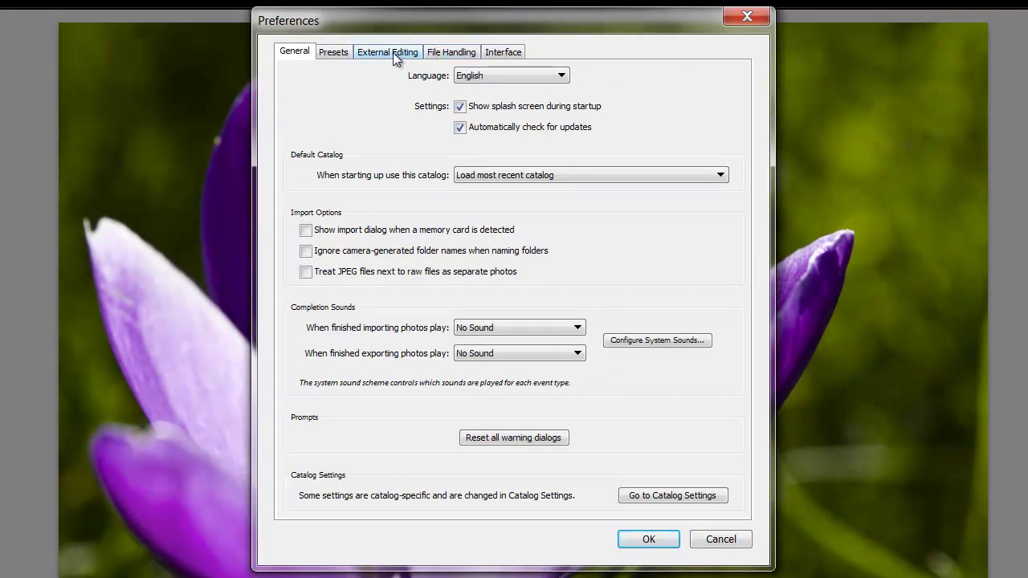
left_click(393, 53)
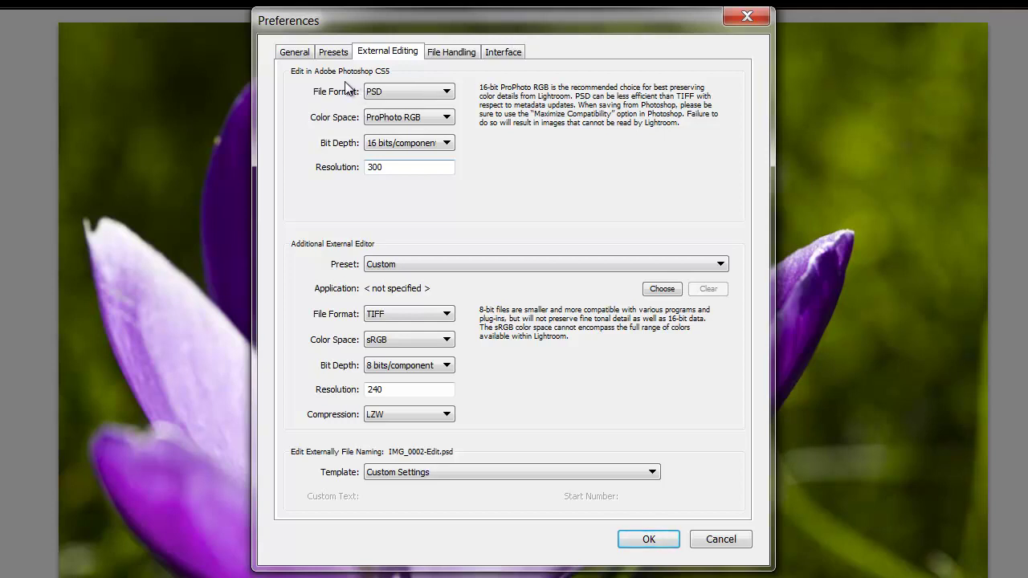
- Review the file format, color space and bit depth choices for Photoshop CS5, and accept the preferences as they are
left_click(447, 93)
left_click(481, 95)
left_click(450, 120)
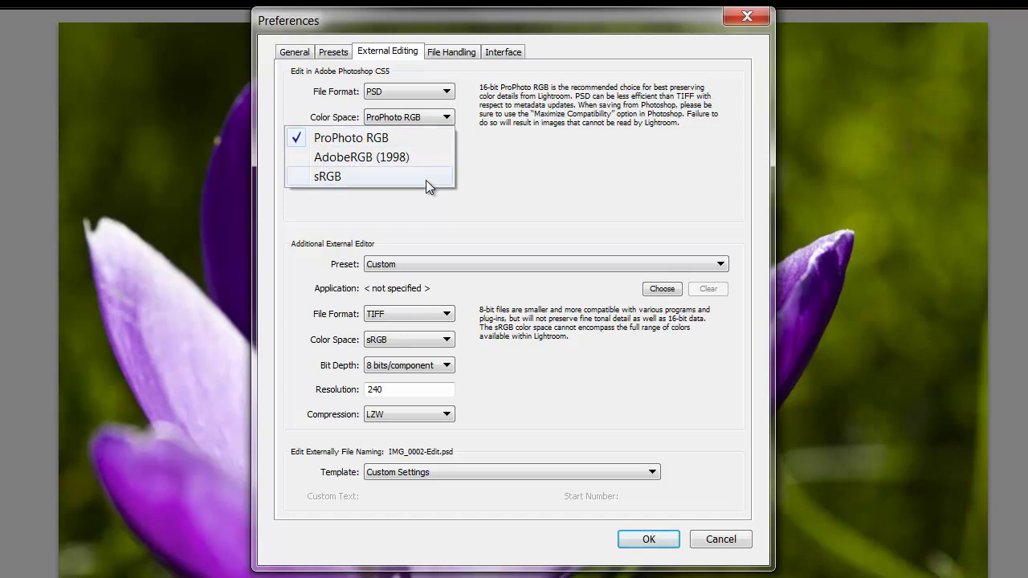
left_click(506, 151)
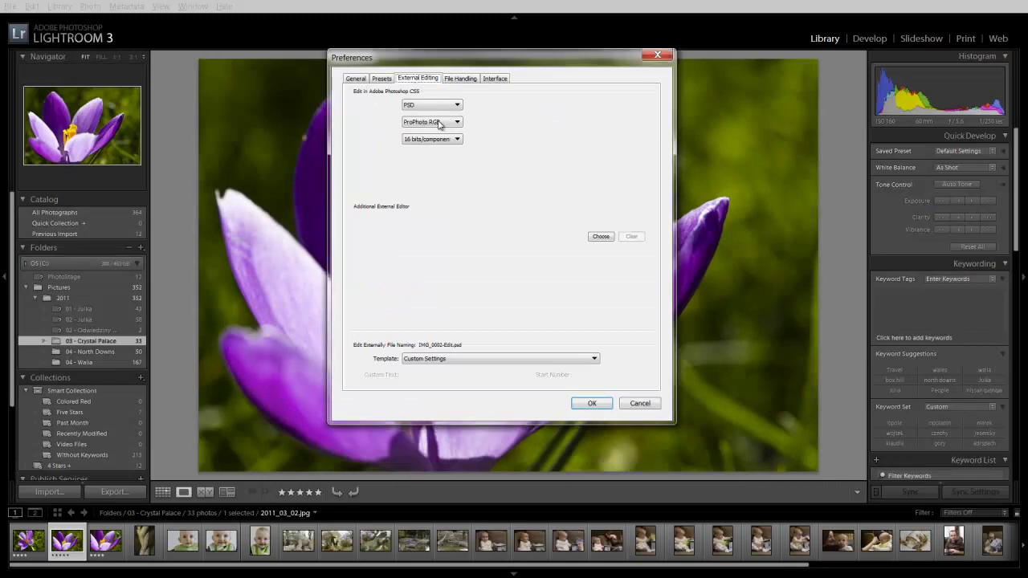
left_click(457, 141)
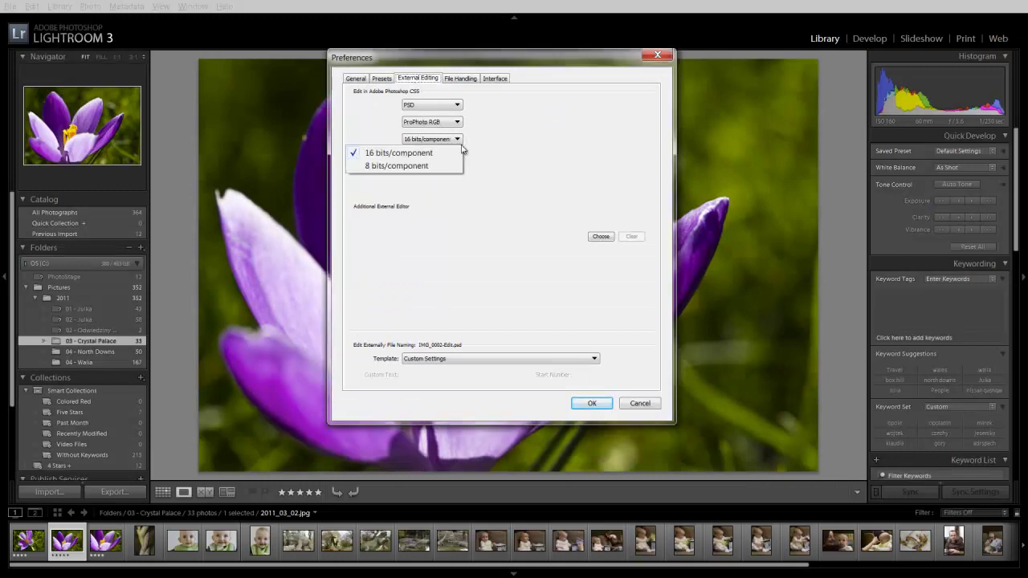
left_click(459, 143)
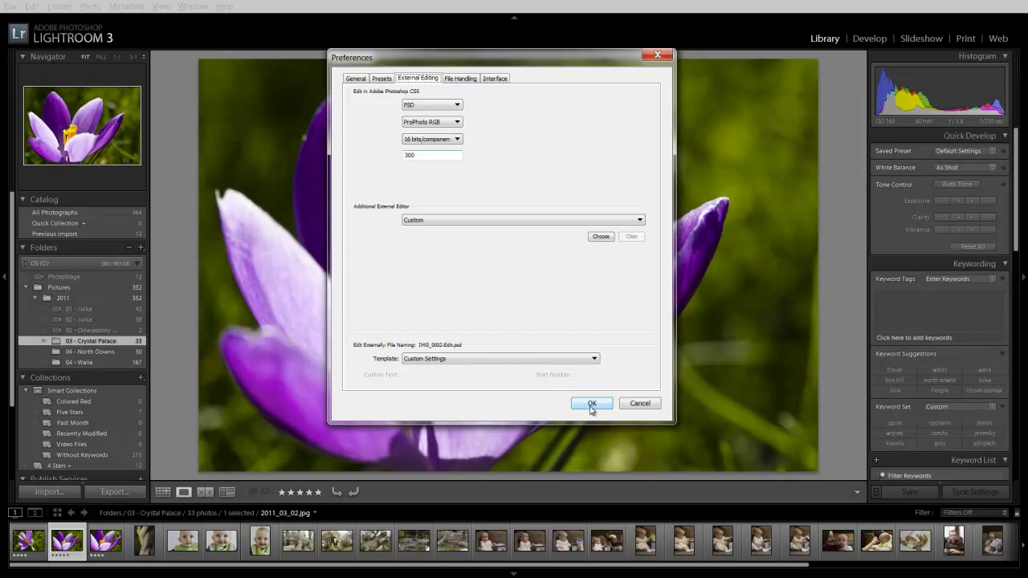
left_click(591, 404)
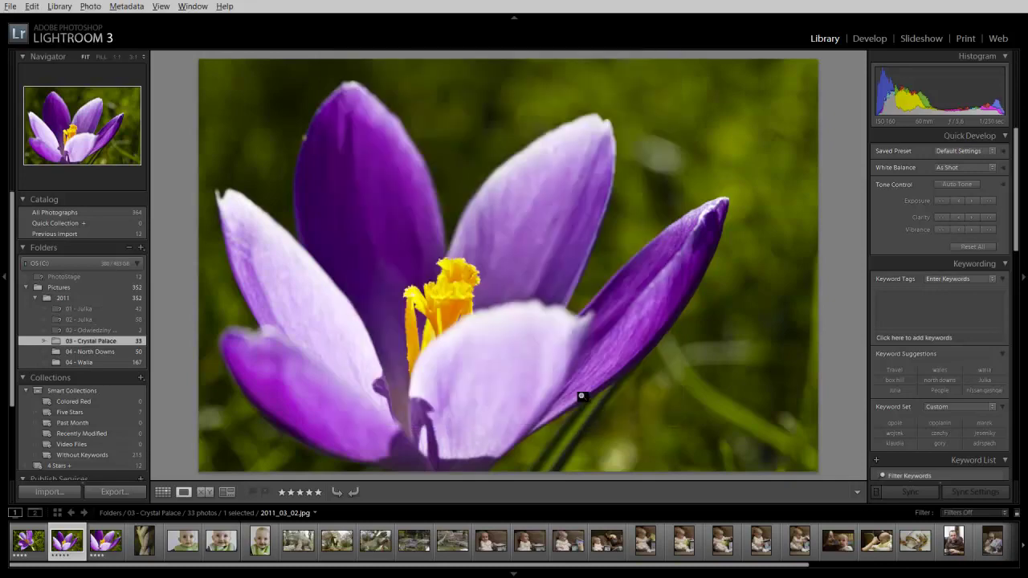
- Open the selected photo in Photoshop CS5 as a copy with Lightroom adjustments, stacked with the original, and maximize the Photoshop window
left_click(90, 7)
mouse_move(177, 92)
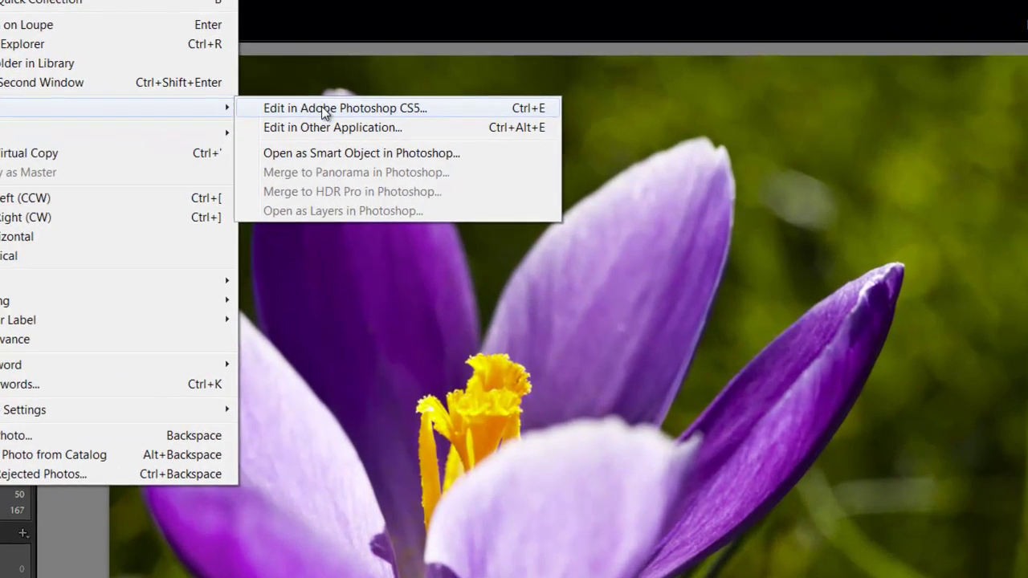
left_click(325, 112)
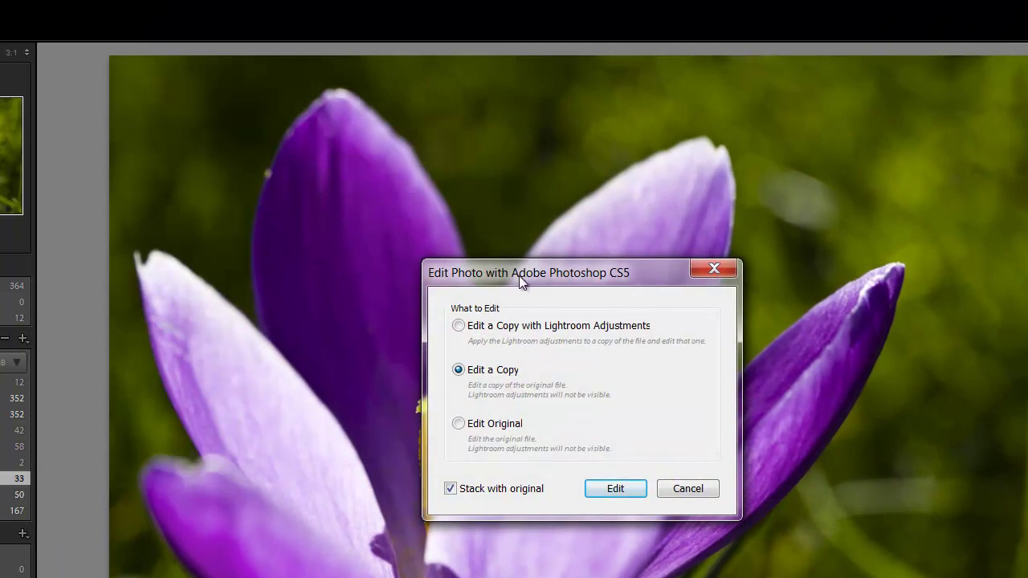
left_click_drag(519, 276, 487, 230)
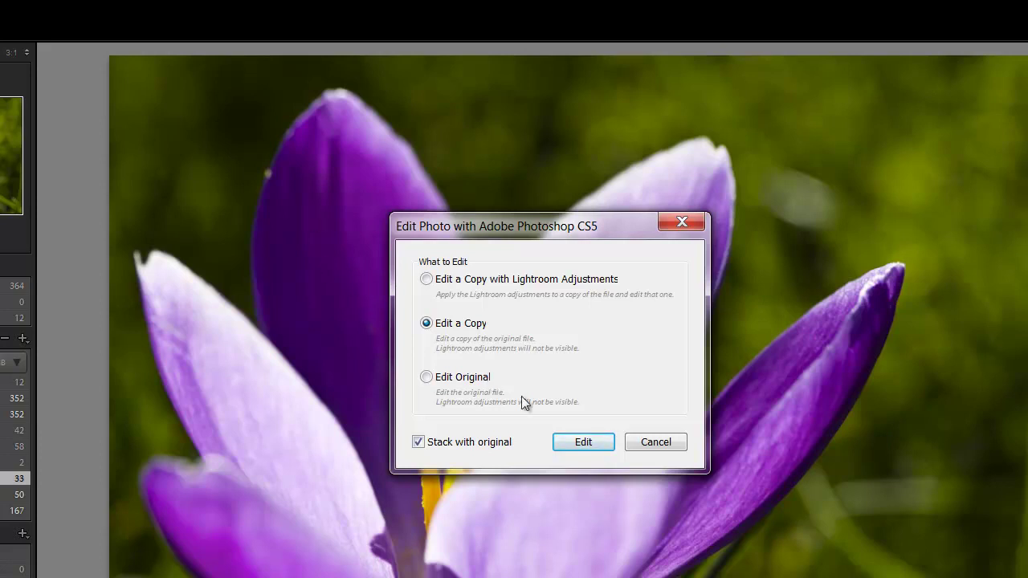
left_click(427, 377)
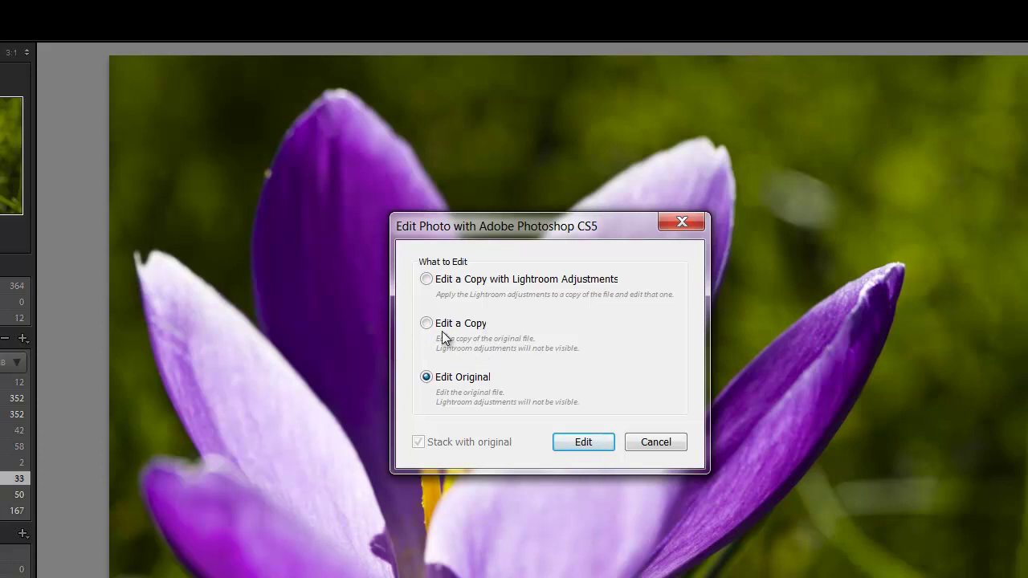
left_click(428, 281)
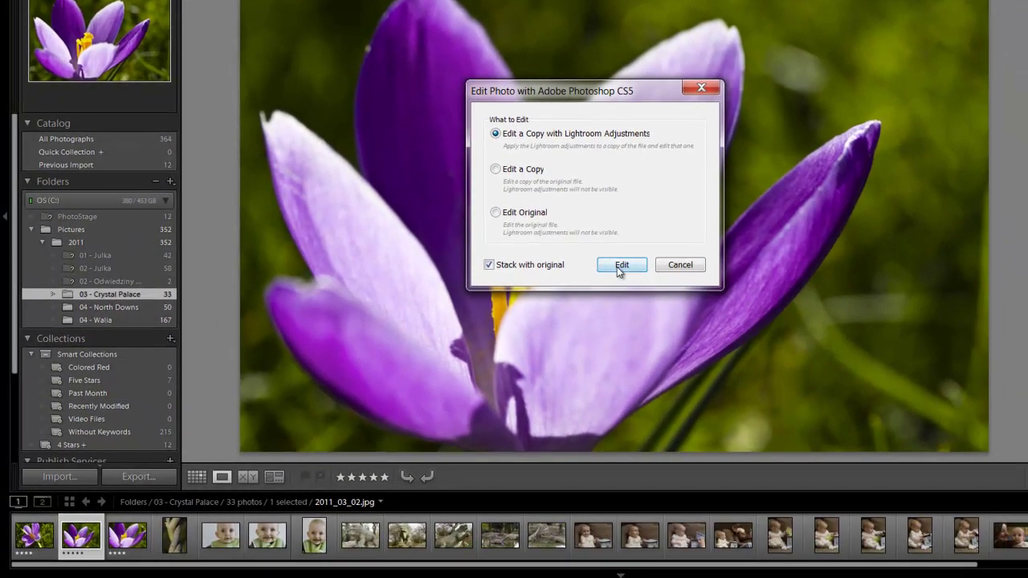
left_click(621, 265)
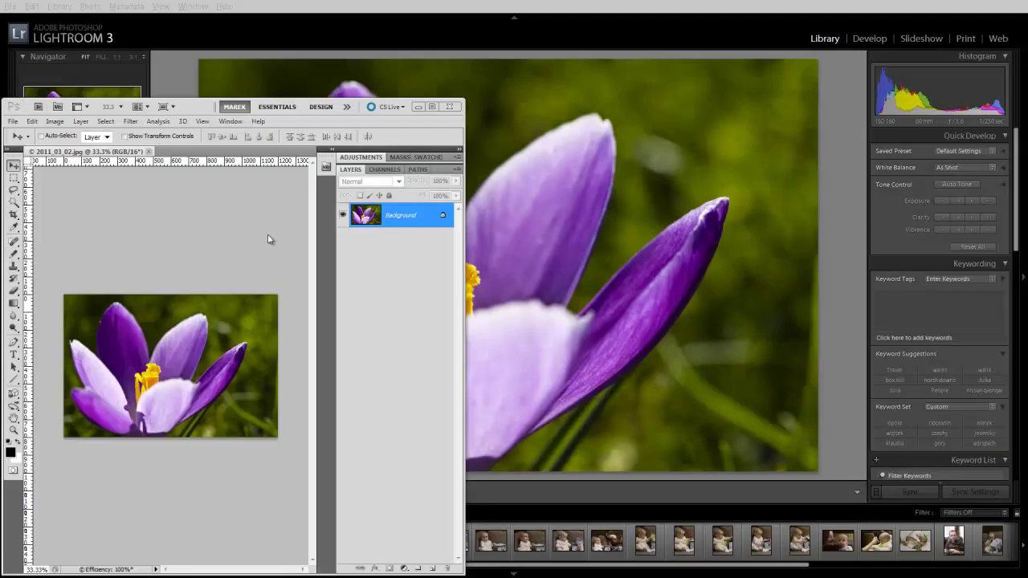
left_click(432, 107)
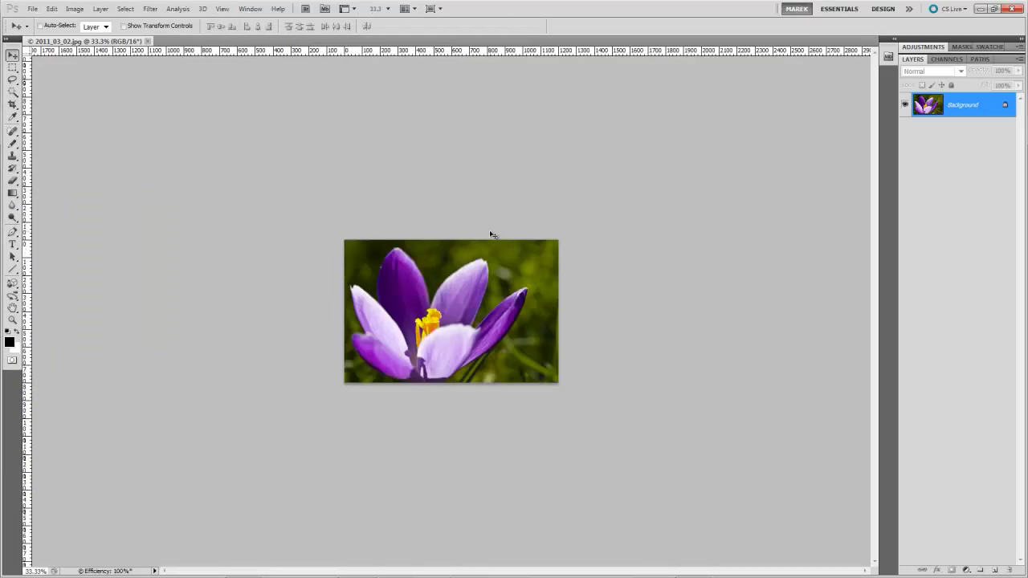
- Add a Black & White adjustment layer above the flower photo's background
key("ctrl+plus")
key("ctrl+plus")
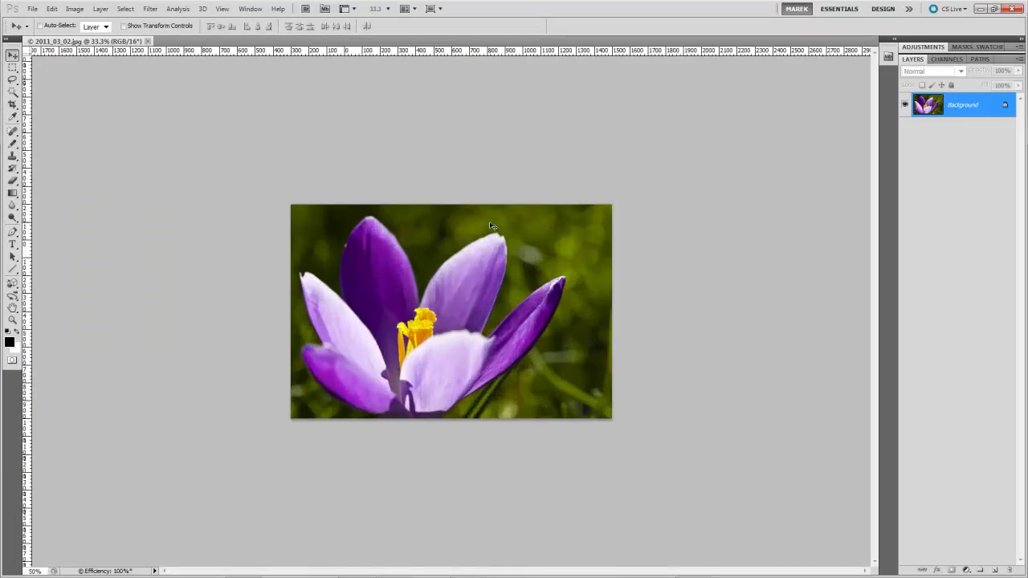
key("ctrl+plus")
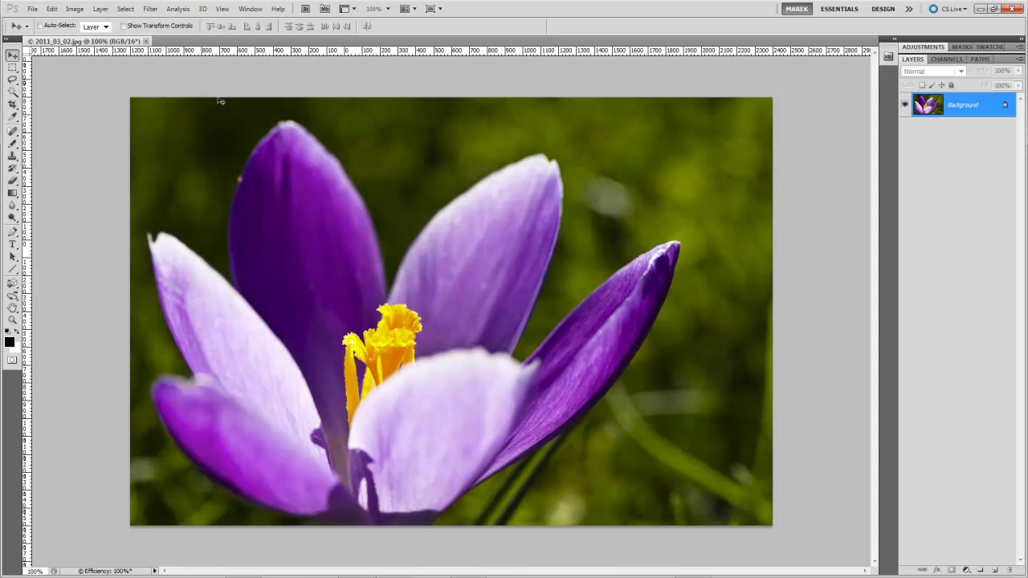
left_click(75, 9)
mouse_move(133, 44)
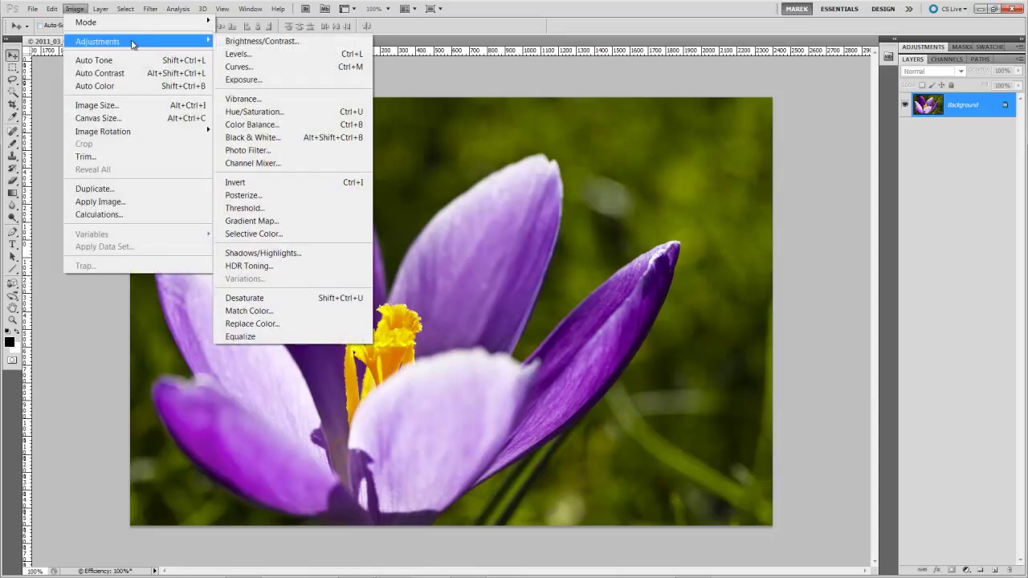
left_click(929, 48)
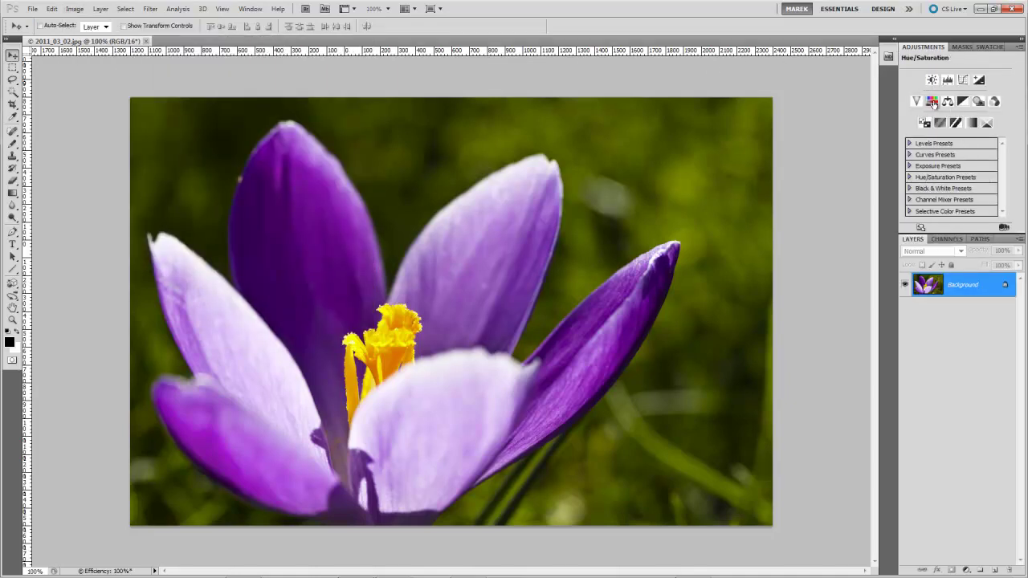
left_click(963, 102)
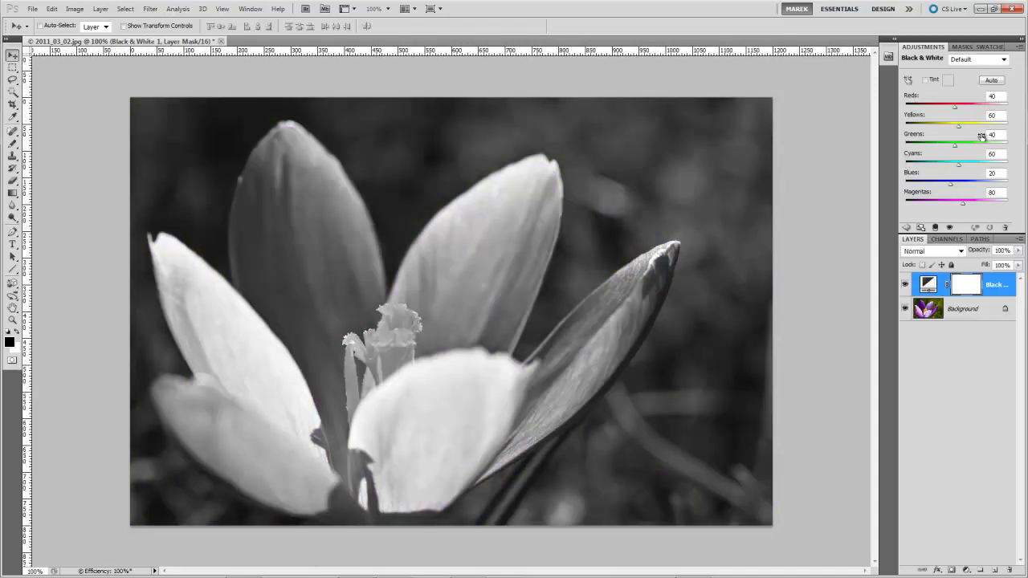
- Apply the Blue Filter preset to the Black & White adjustment and return to the list of adjustments
left_click(985, 60)
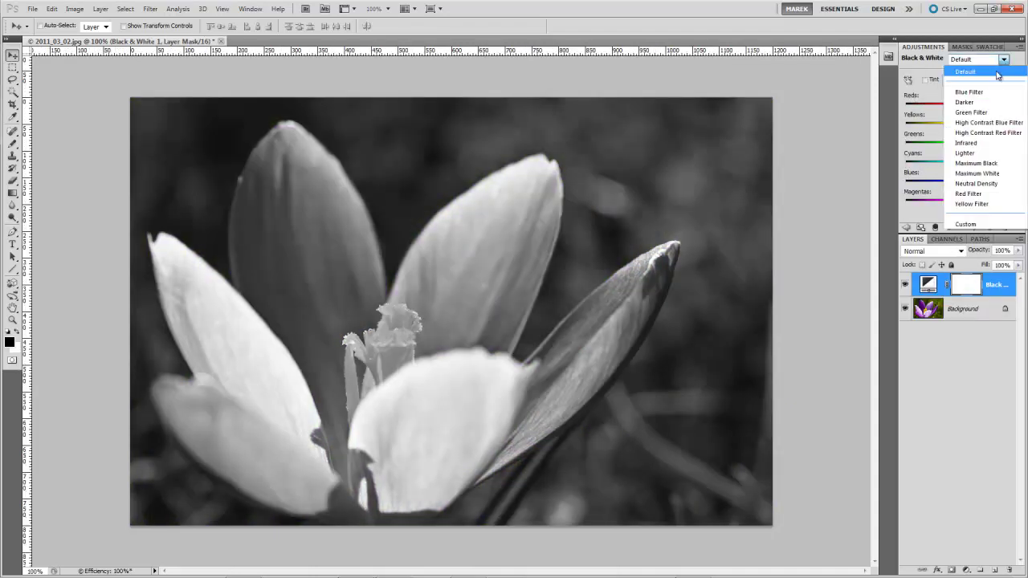
left_click(973, 84)
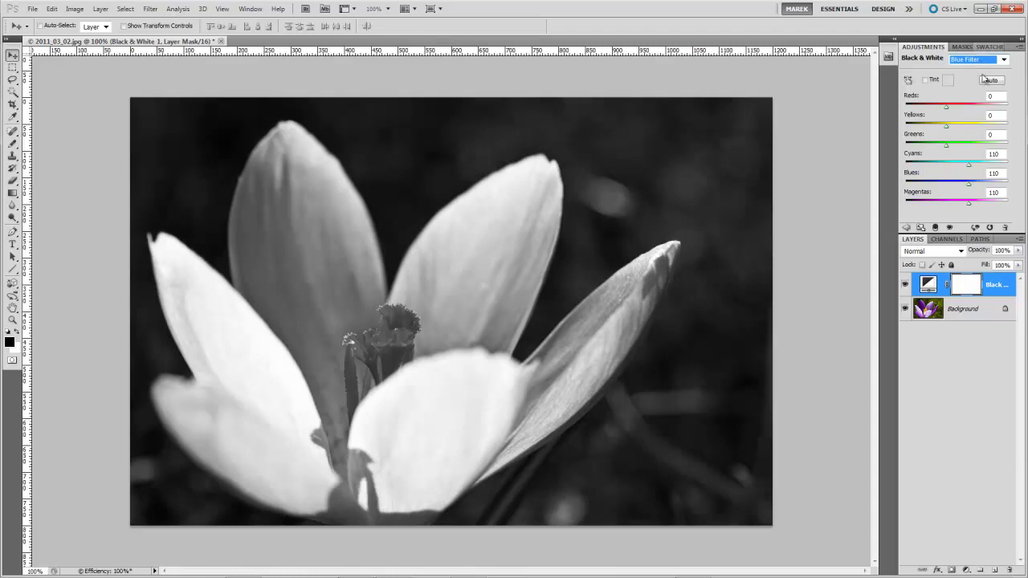
left_click(906, 229)
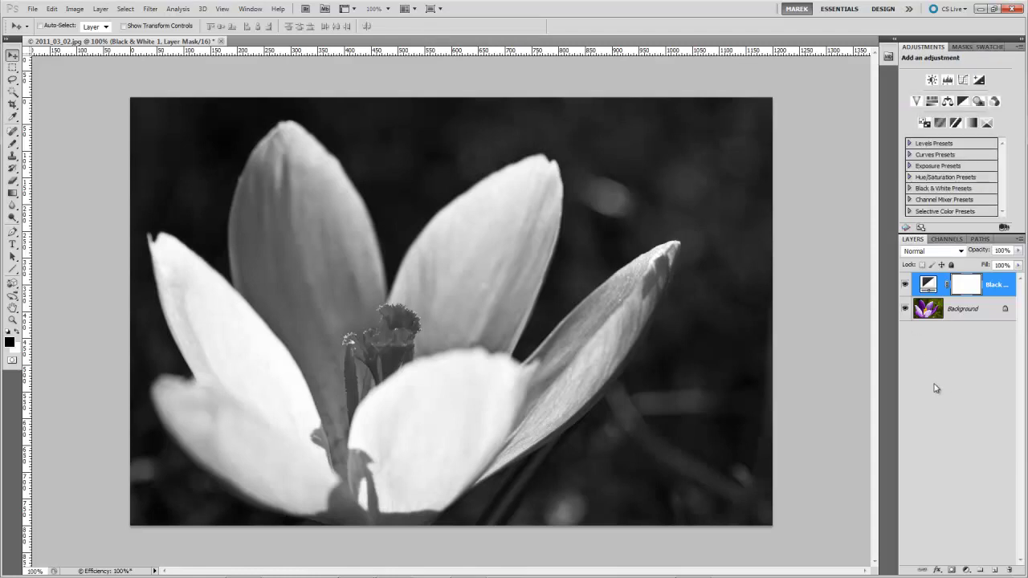
- Close the black-and-white document, saving its changes, and switch back to Lightroom
left_click(221, 41)
left_click(474, 215)
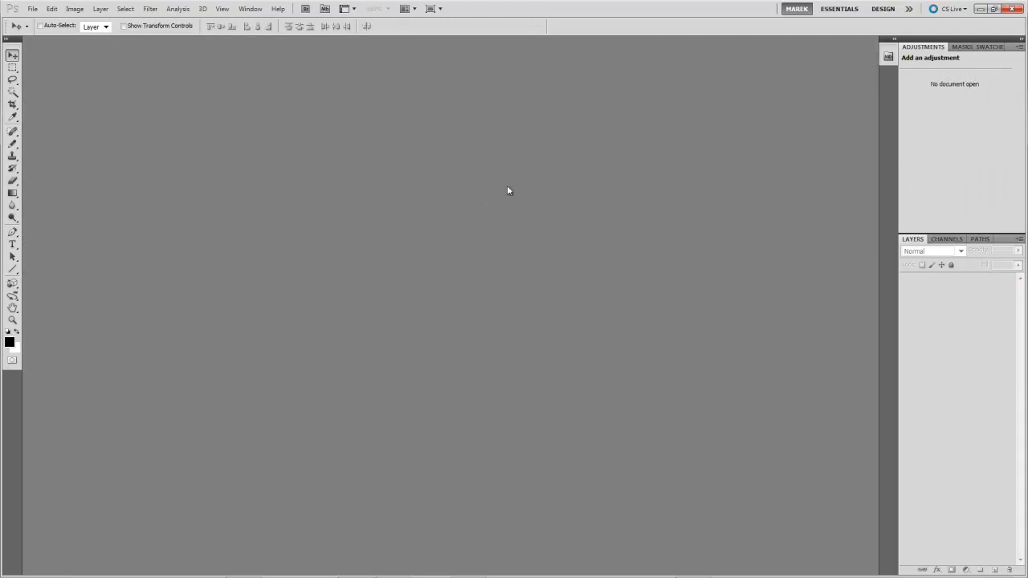
left_click(981, 8)
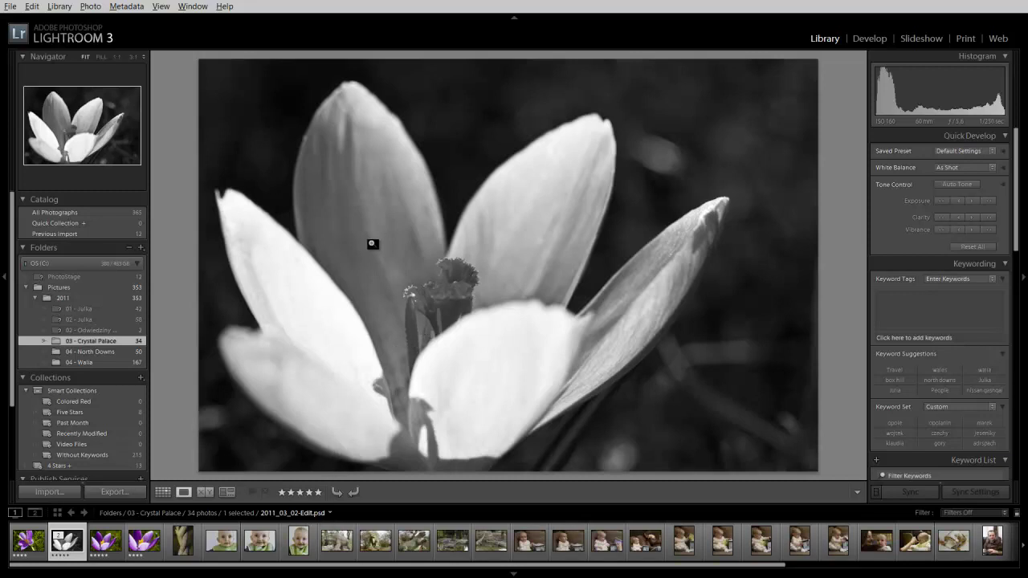
- Try opening 2011_03_02-Edit.psd in Photoshop as a copy with Lightroom adjustments, and close that copy without saving to return to Lightroom
key("ctrl+e")
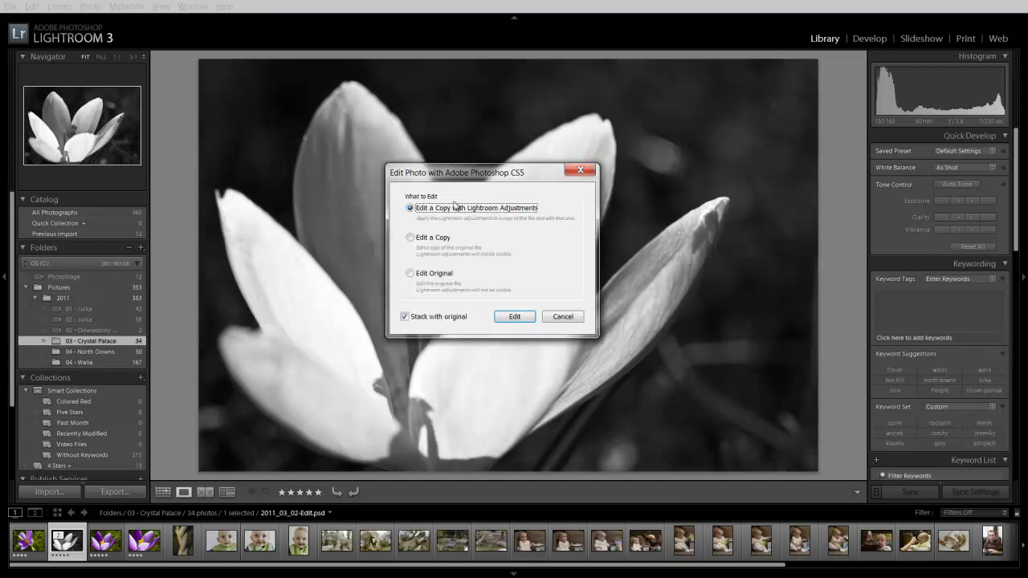
left_click(510, 319)
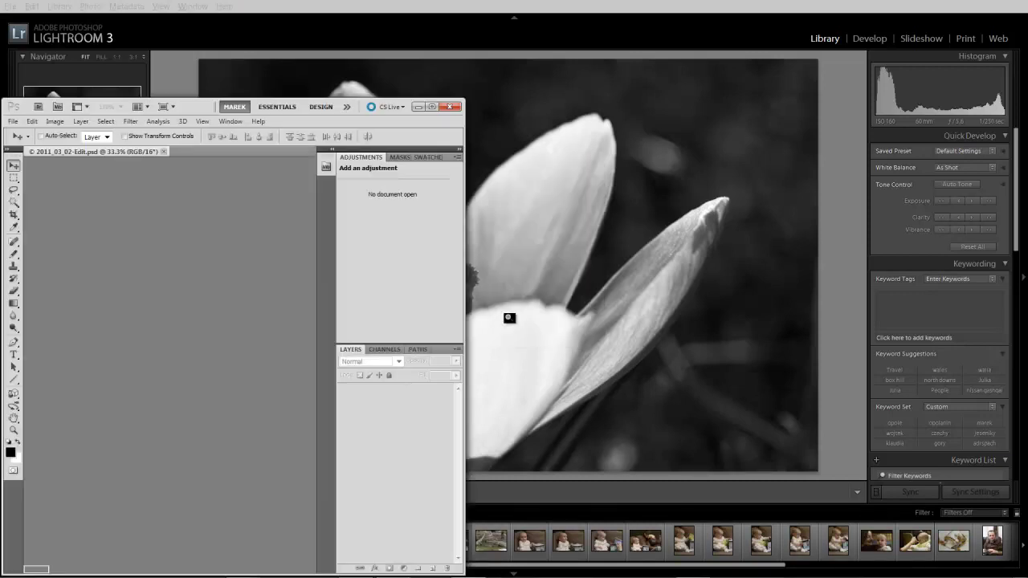
left_click(431, 106)
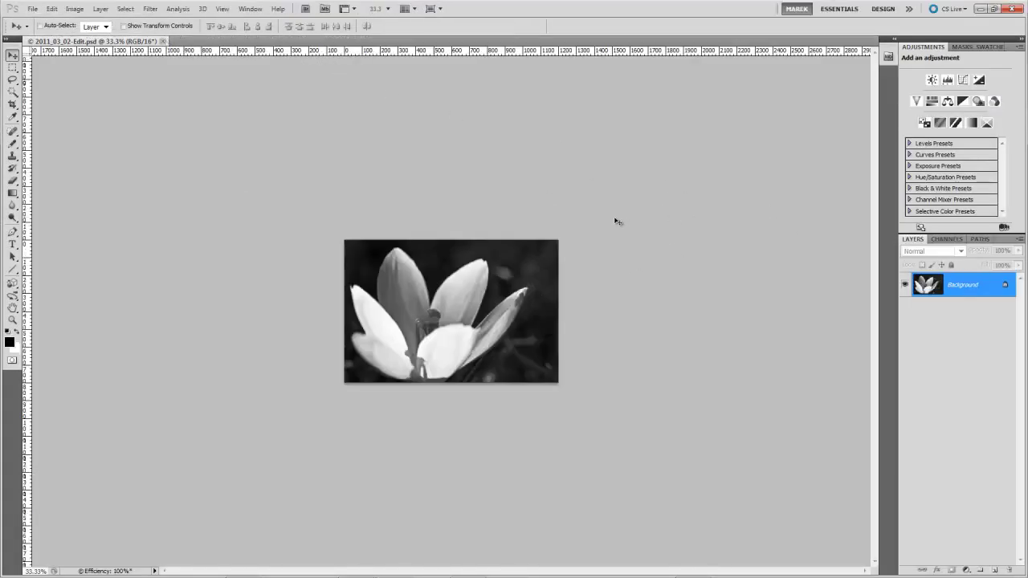
left_click(162, 41)
left_click(515, 216)
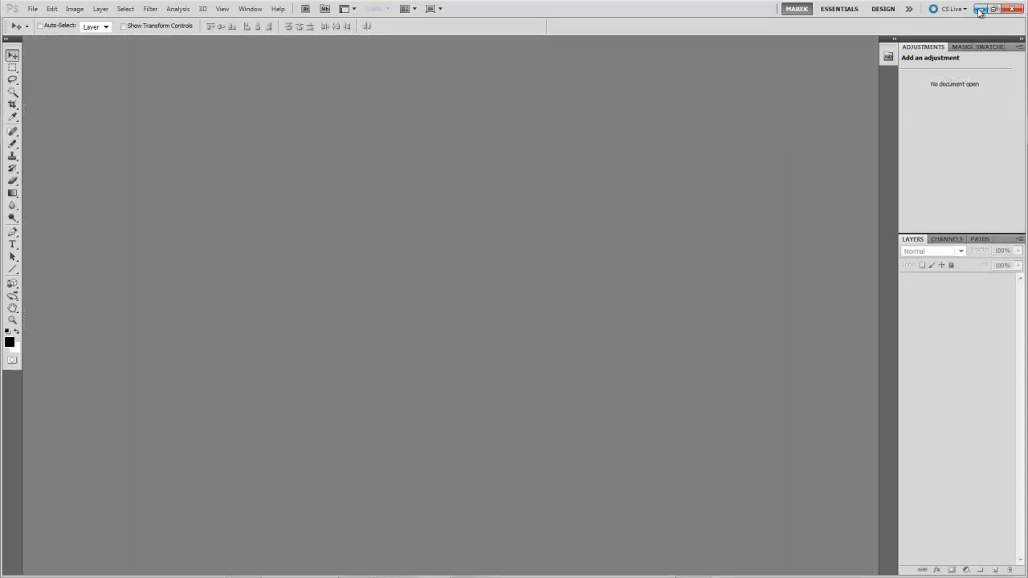
left_click(1013, 9)
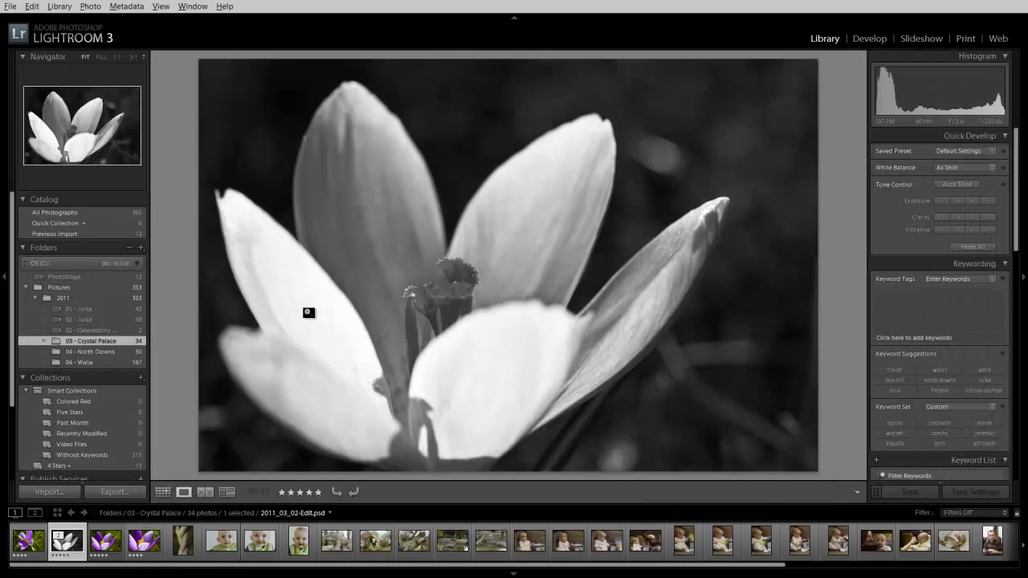
- Open 2011_03_02-Edit.psd in Photoshop CS5 using the Edit Original option
key("ctrl+e")
left_click(409, 275)
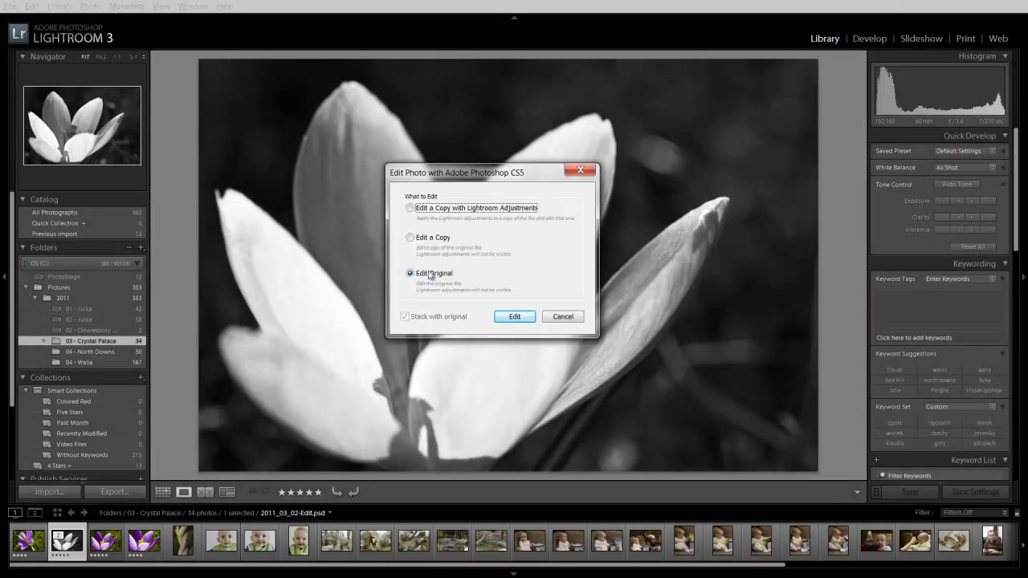
left_click(514, 317)
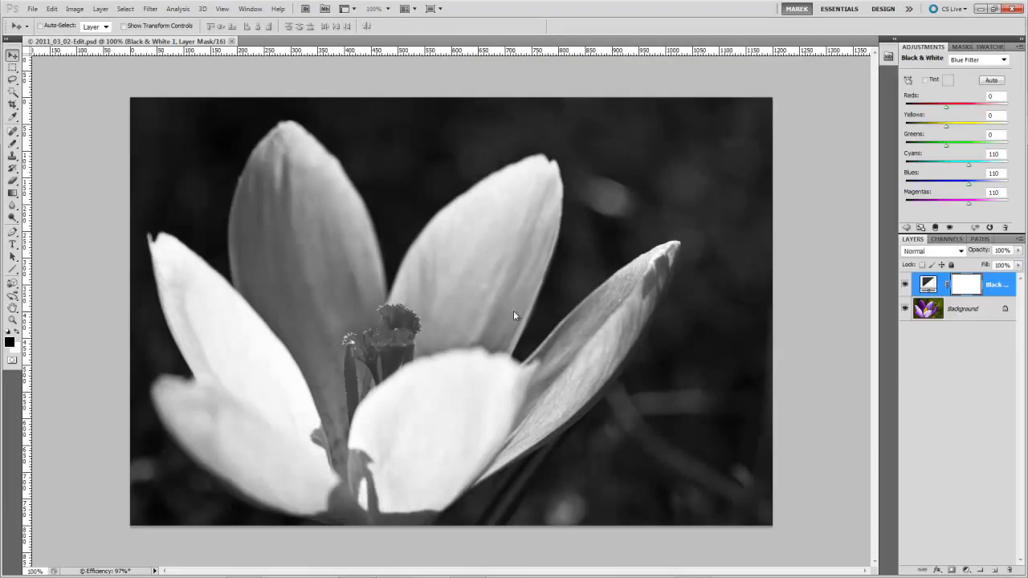